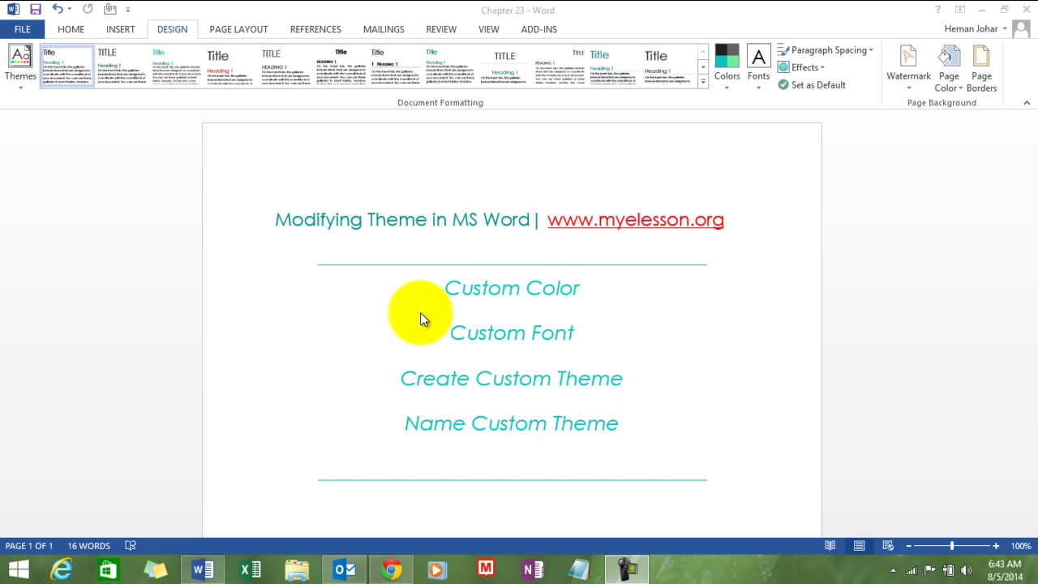
# Show the Design tab's Colors gallery to preview the Office, Blue, Green and Yellow palettes
pyautogui.click(728, 84)
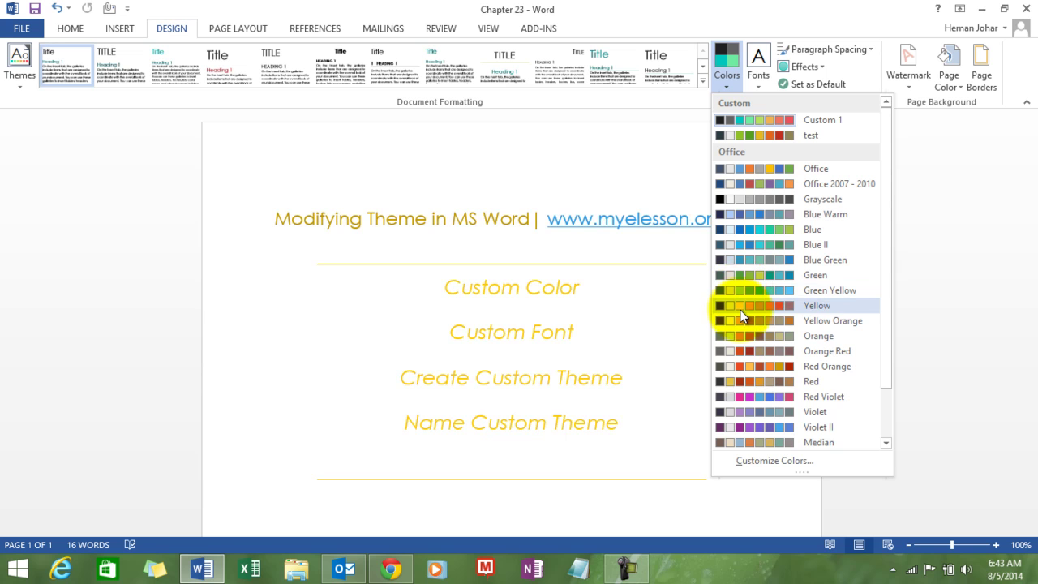
# Draft a custom theme colour set with Followed Hyperlink set to red, then close it
pyautogui.click(754, 460)
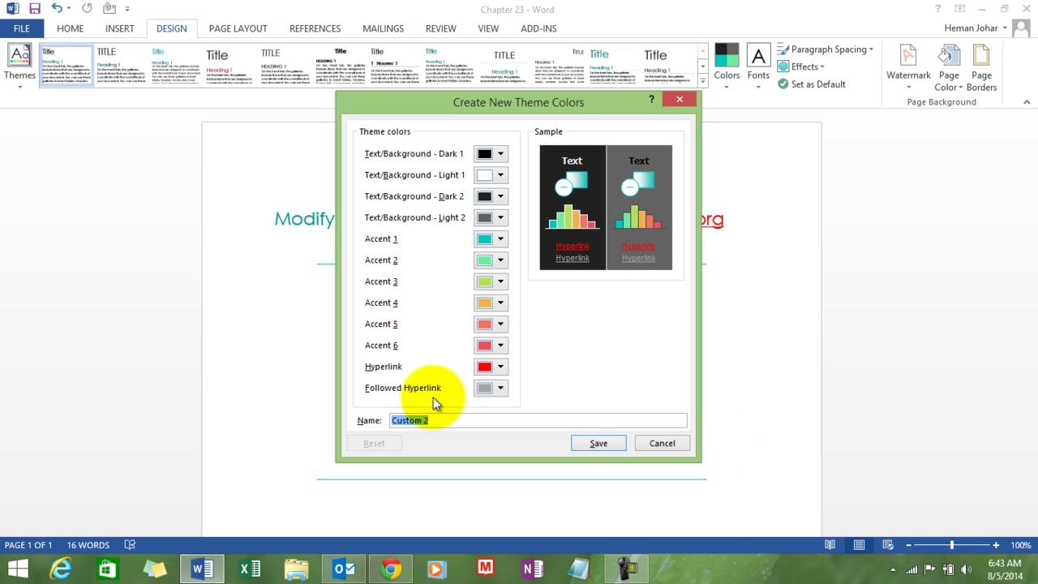
pyautogui.click(500, 387)
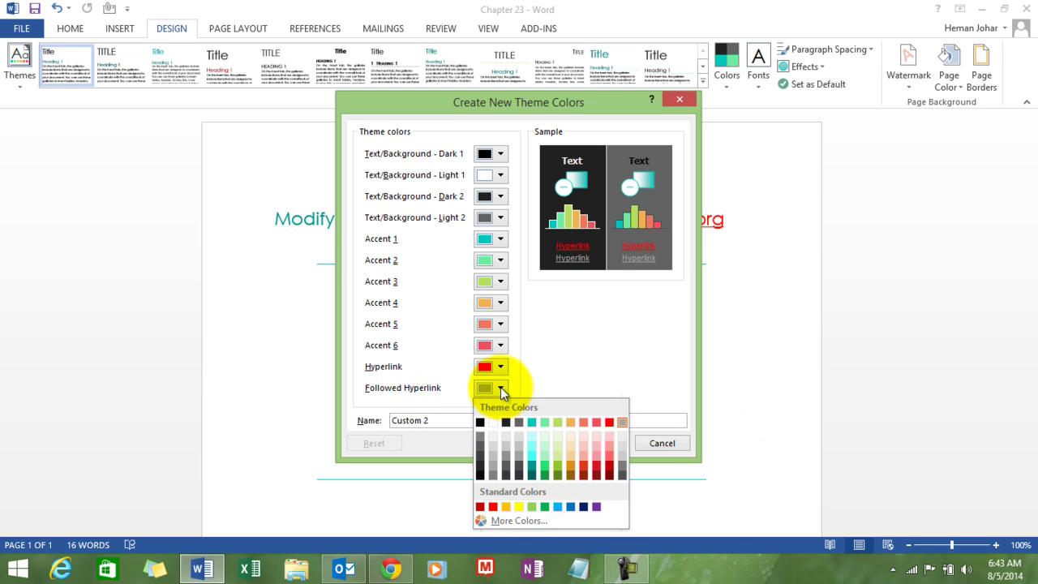
pyautogui.click(493, 506)
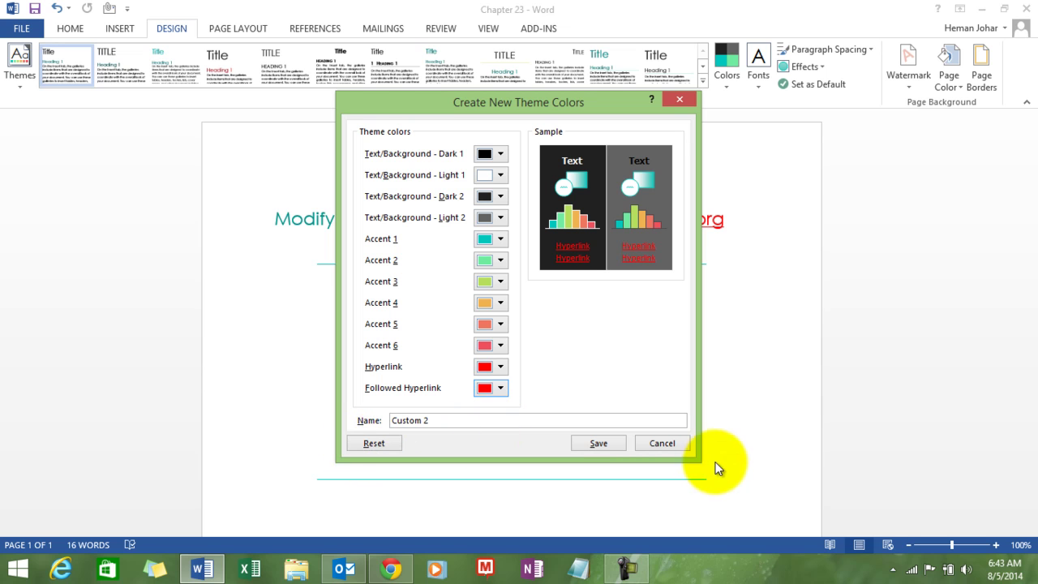
pyautogui.click(673, 440)
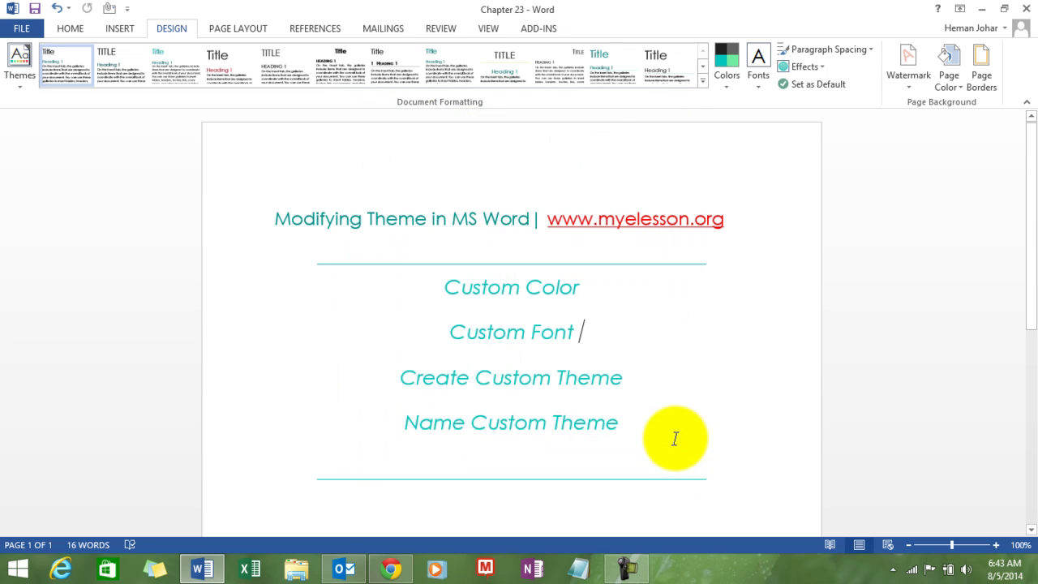
# Apply the Office 2007 - 2010 theme fonts: Cambria for headings, Calibri for body
pyautogui.click(761, 85)
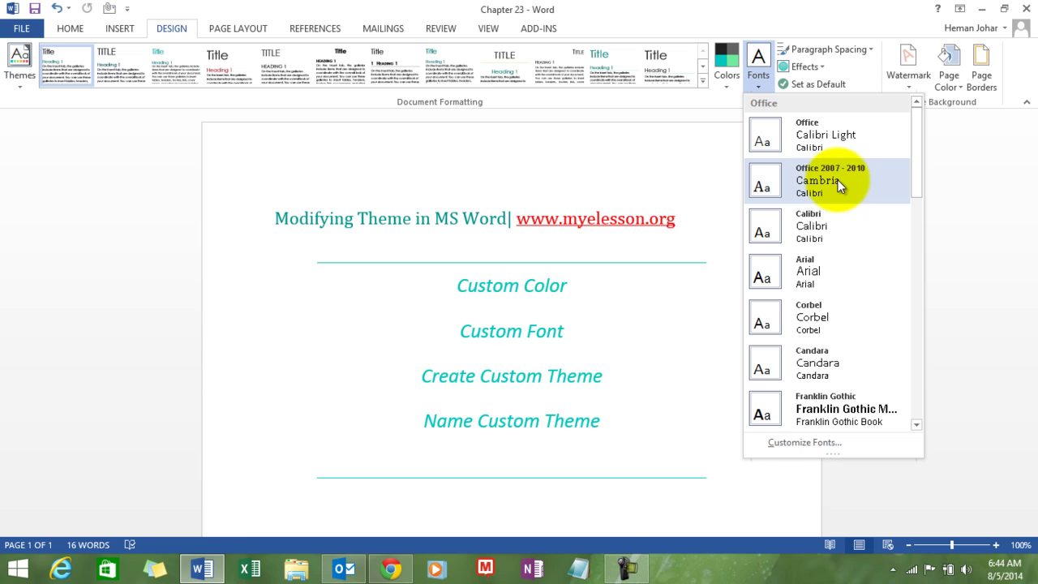
pyautogui.click(809, 191)
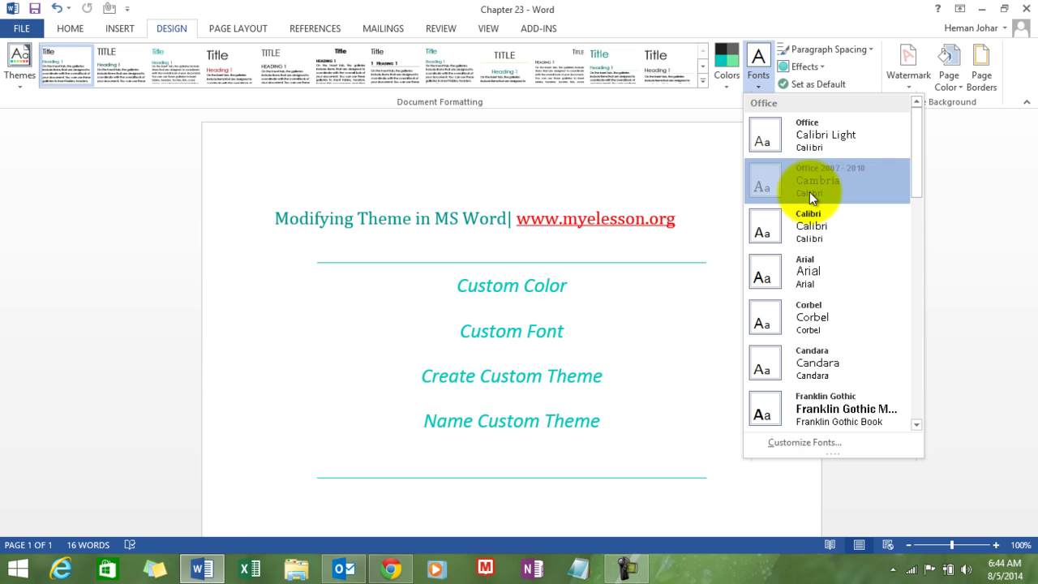
pyautogui.click(762, 83)
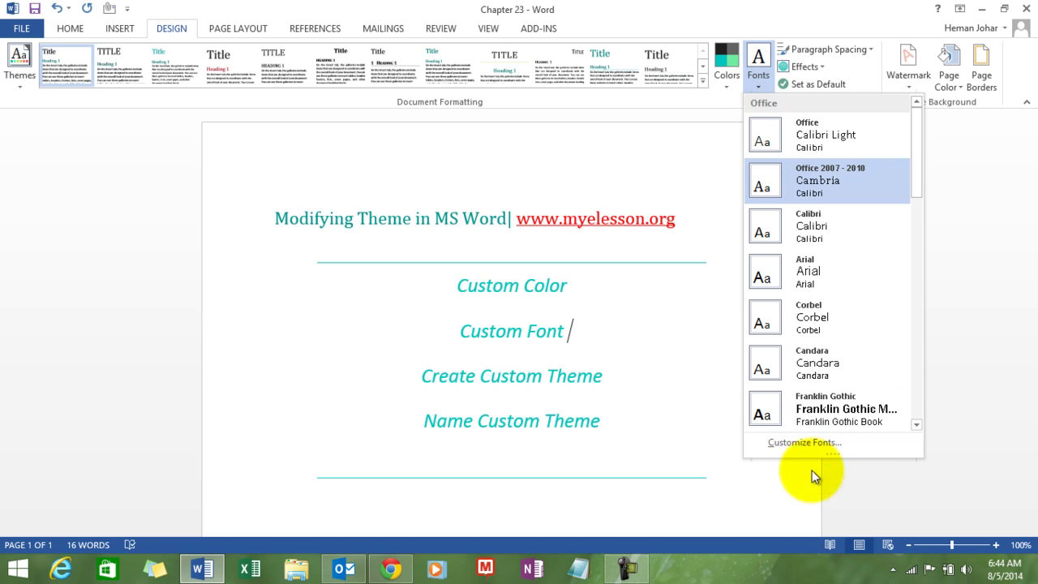
# Save custom theme fonts 'Custom 1' with Cambria headings and Calibri body text
pyautogui.click(794, 441)
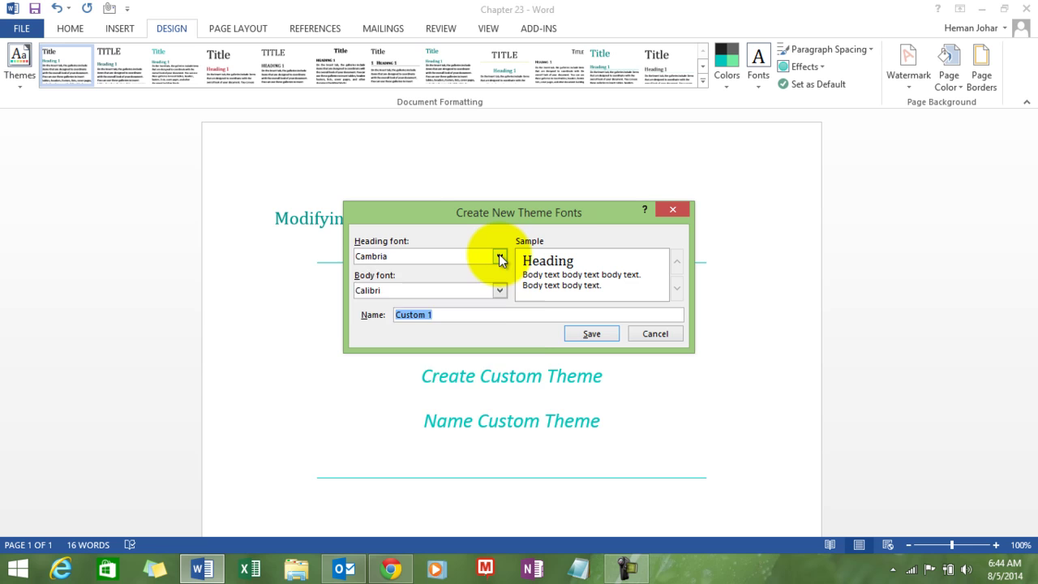
pyautogui.click(498, 256)
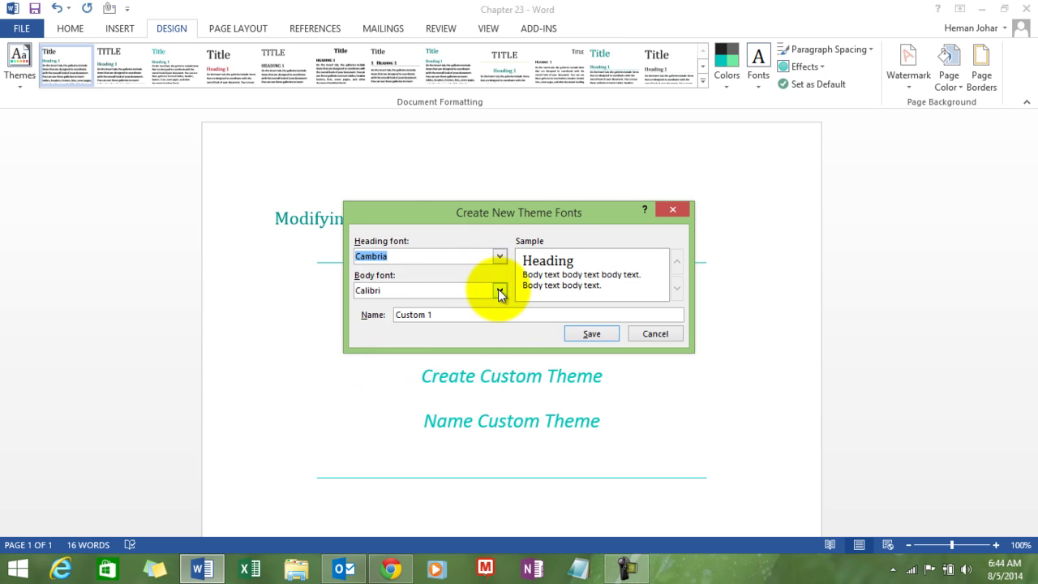
pyautogui.click(499, 290)
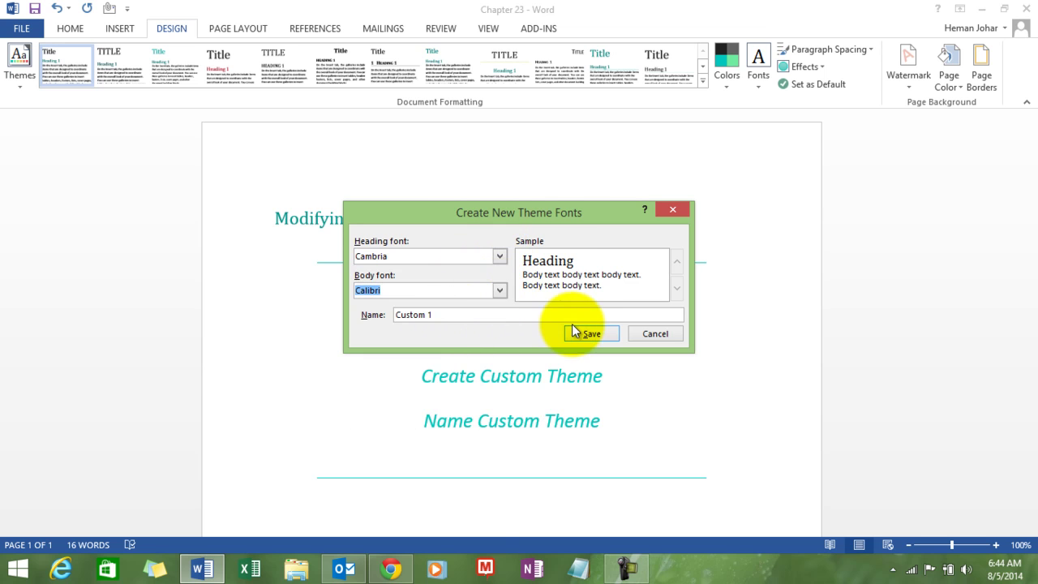
pyautogui.click(645, 340)
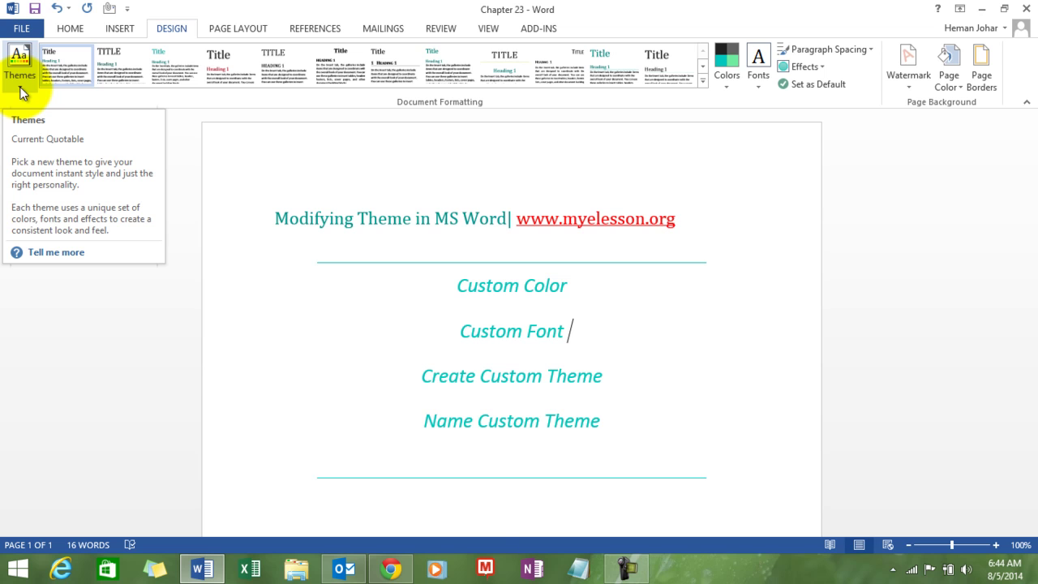
# Save the current theme as a theme file named 'test 1'
pyautogui.click(21, 90)
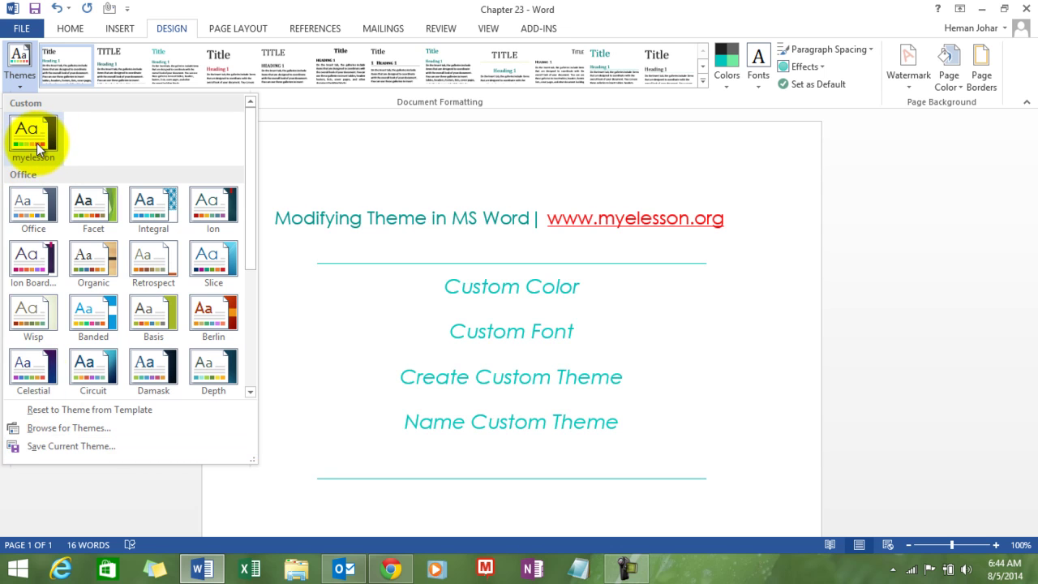
pyautogui.click(59, 444)
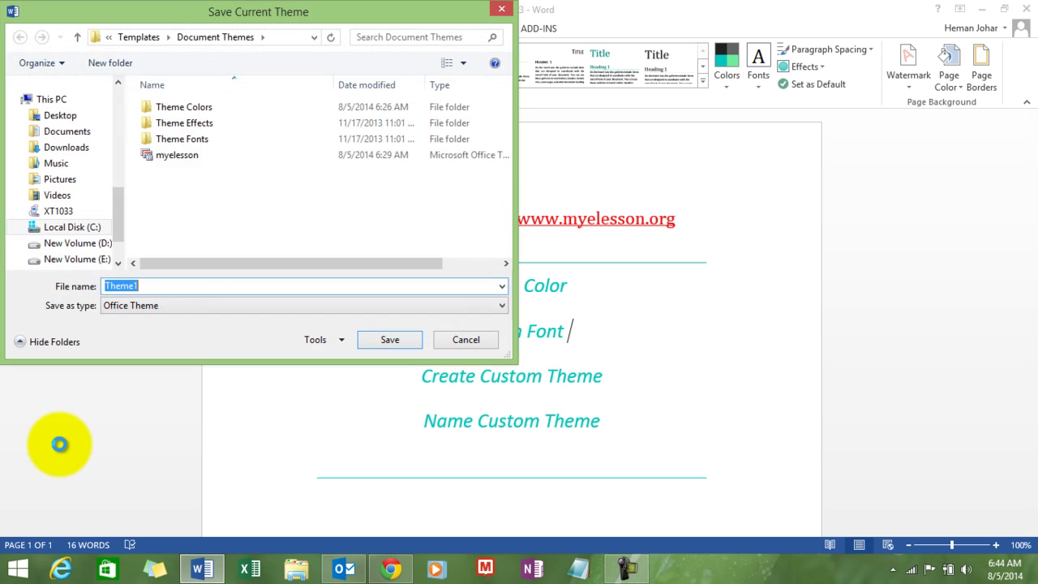
pyautogui.press('End')
pyautogui.press('BackSpace')
pyautogui.press('BackSpace')
pyautogui.press('BackSpace')
pyautogui.press('BackSpace')
pyautogui.press('BackSpace')
pyautogui.press('BackSpace')
pyautogui.write('te')
pyautogui.write('st 1')
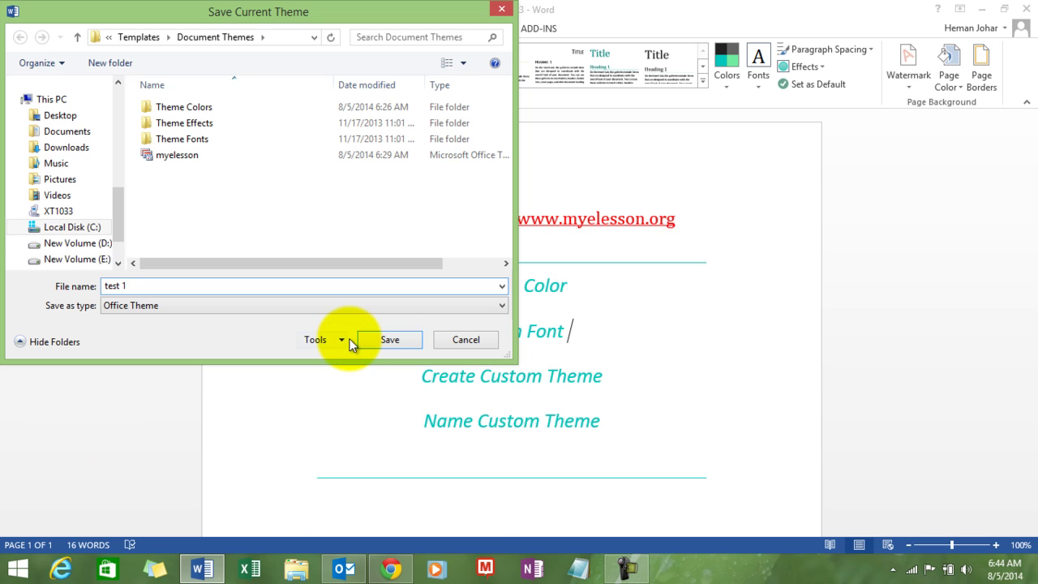
pyautogui.click(384, 336)
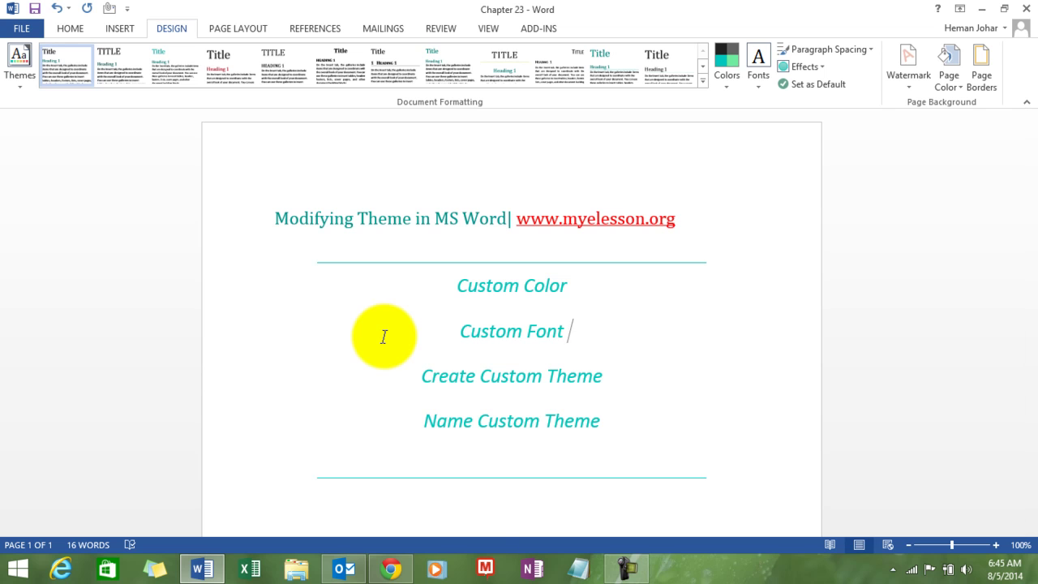
pyautogui.click(872, 50)
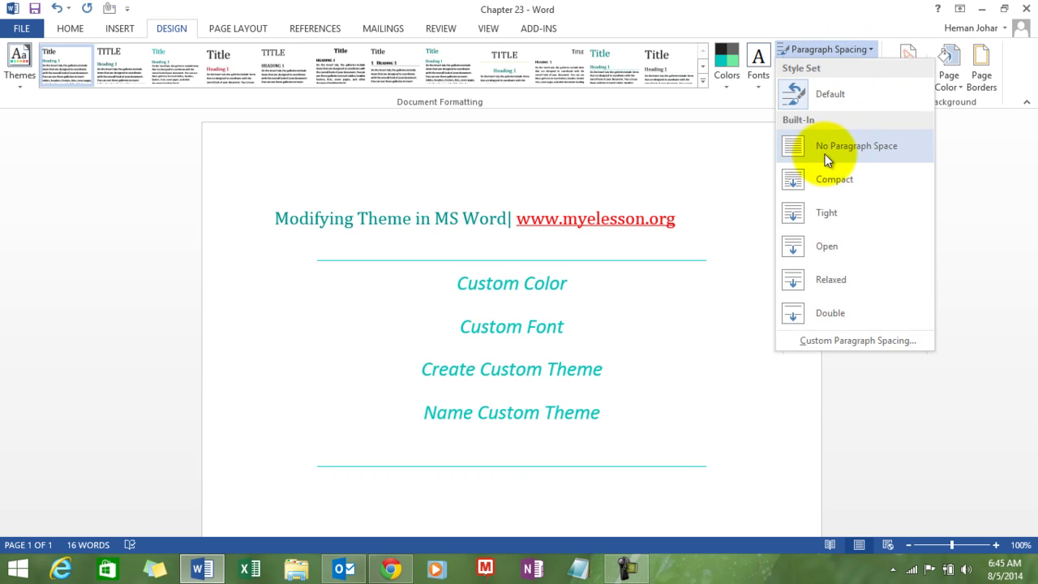
pyautogui.click(731, 149)
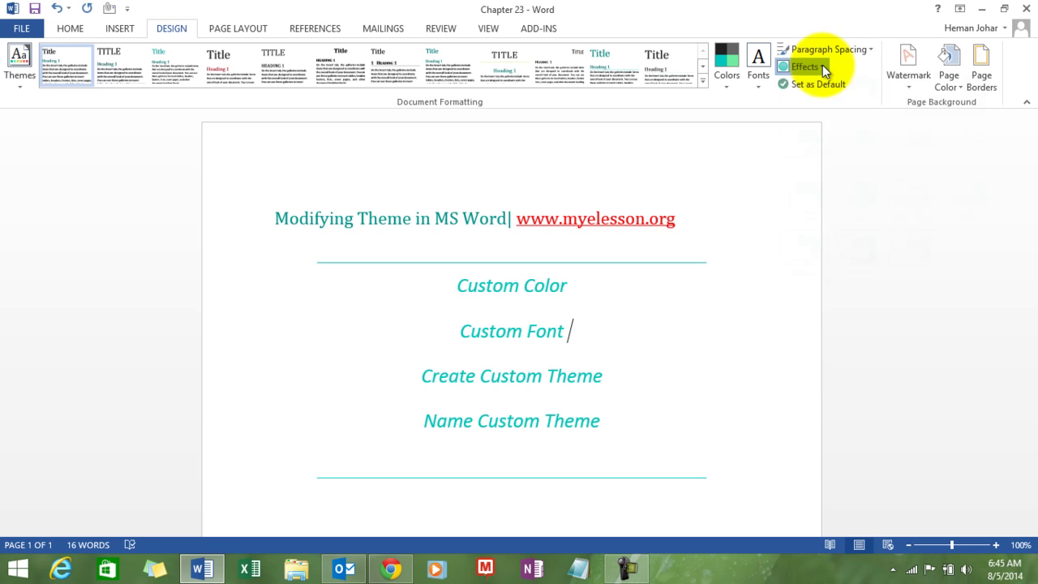
pyautogui.click(822, 65)
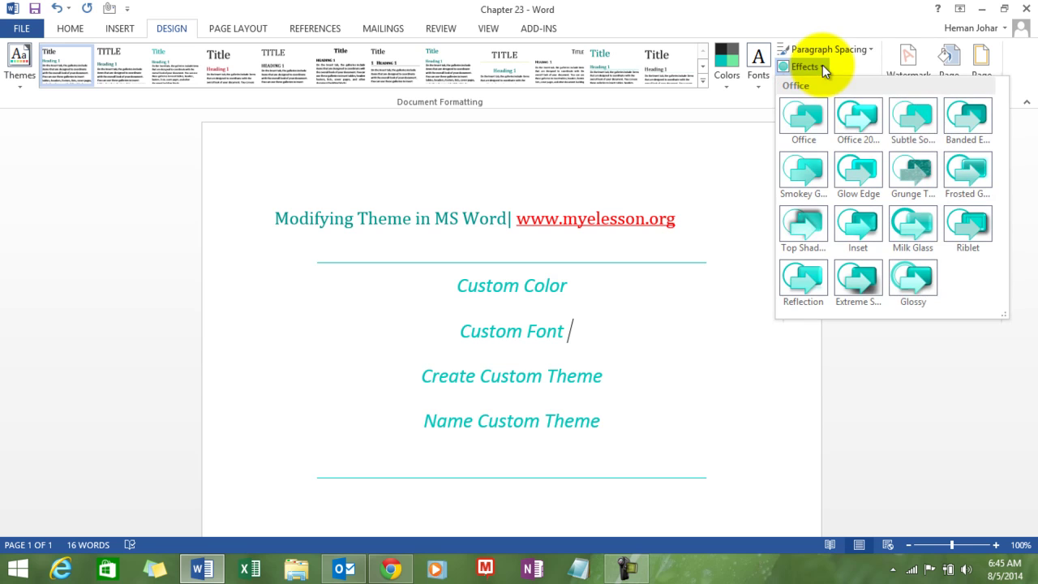
pyautogui.click(696, 149)
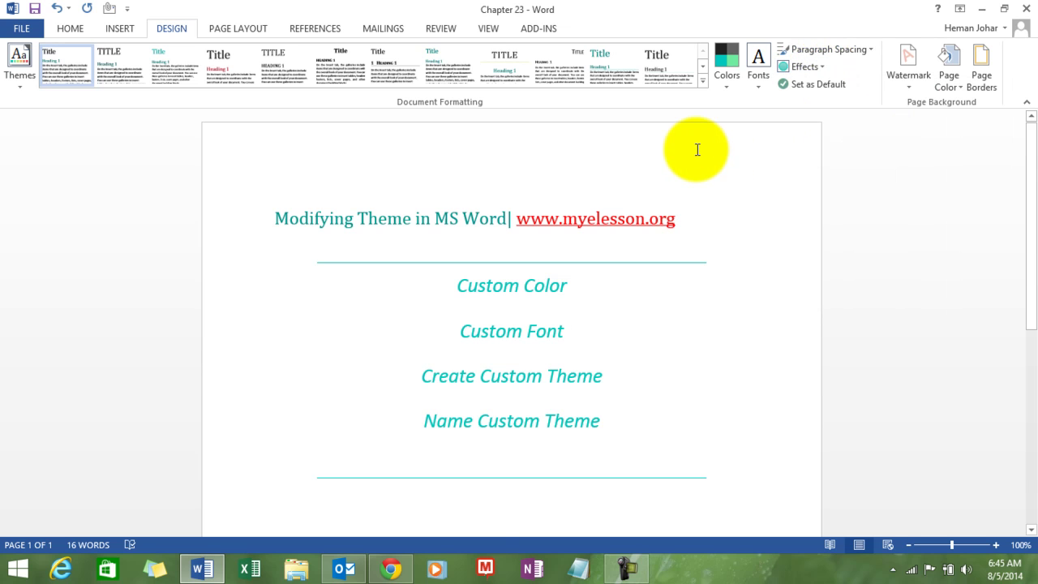